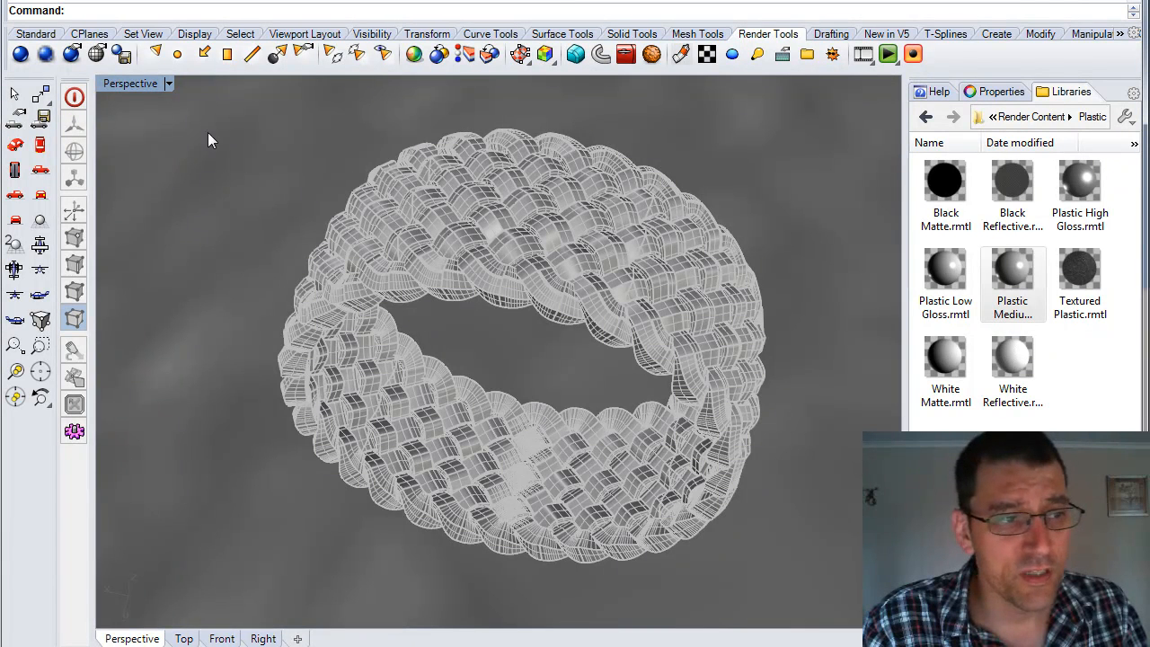
# Switch the Perspective viewport's display mode to Rendered.
pyautogui.click(140, 87)
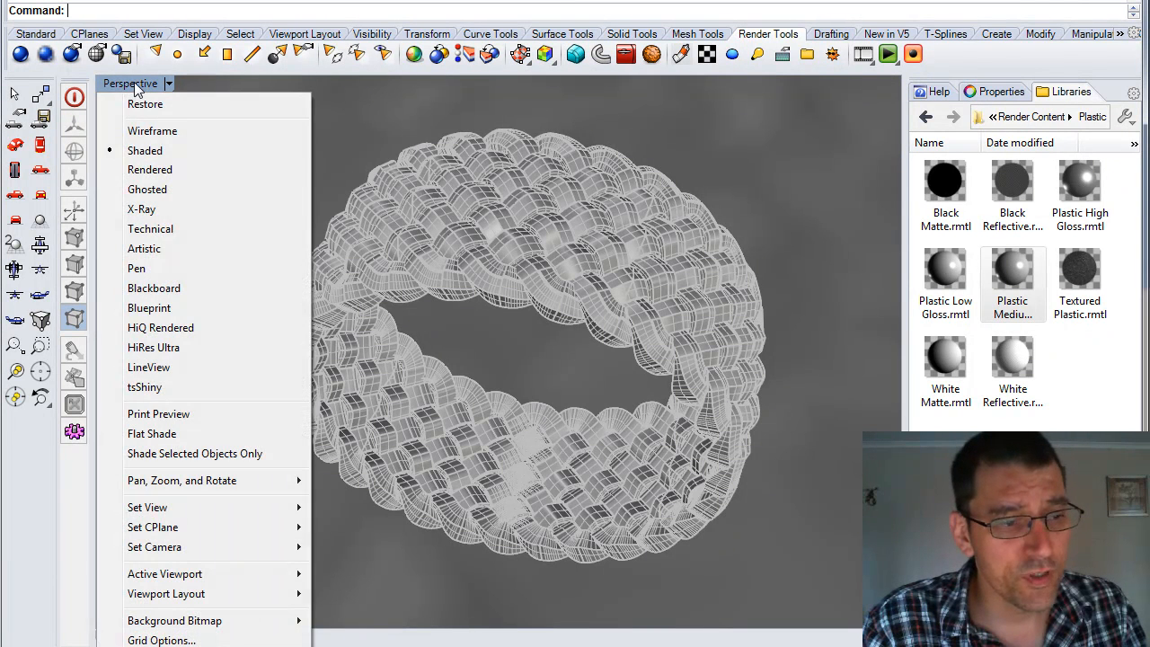
pyautogui.click(150, 170)
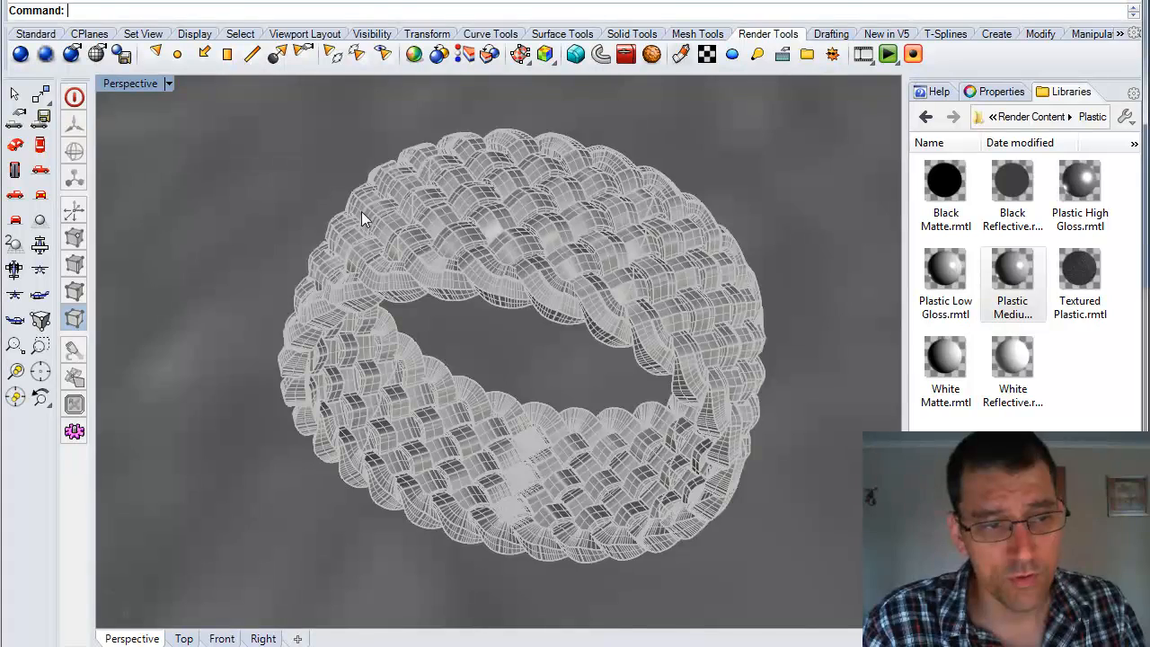
pyautogui.click(144, 81)
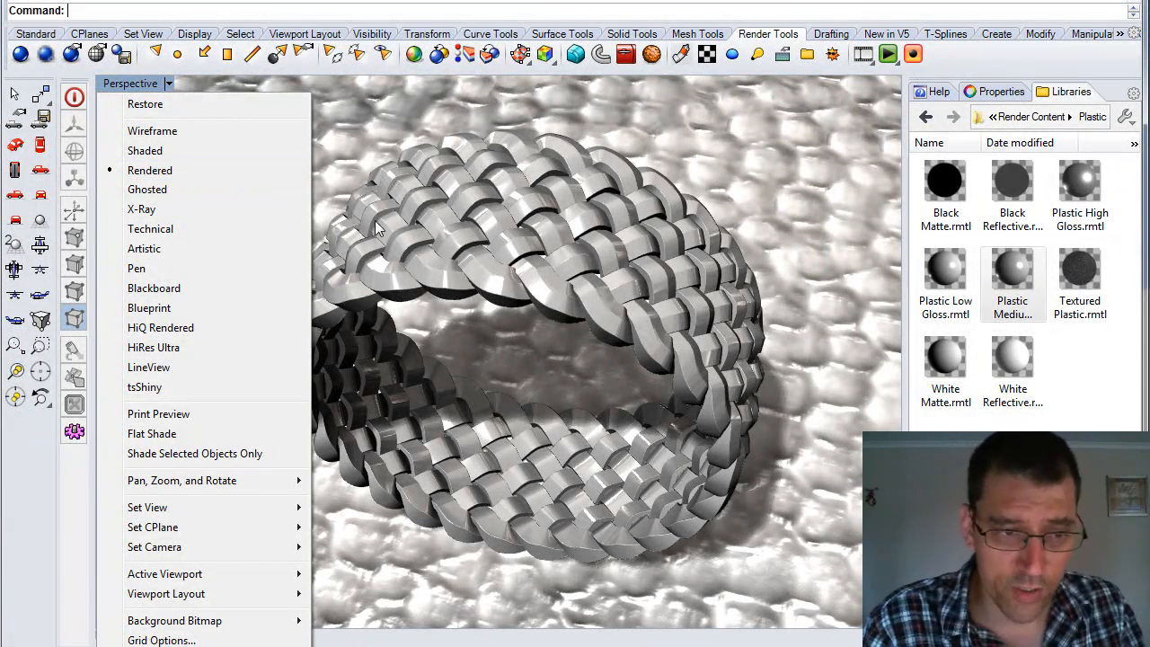
pyautogui.click(433, 215)
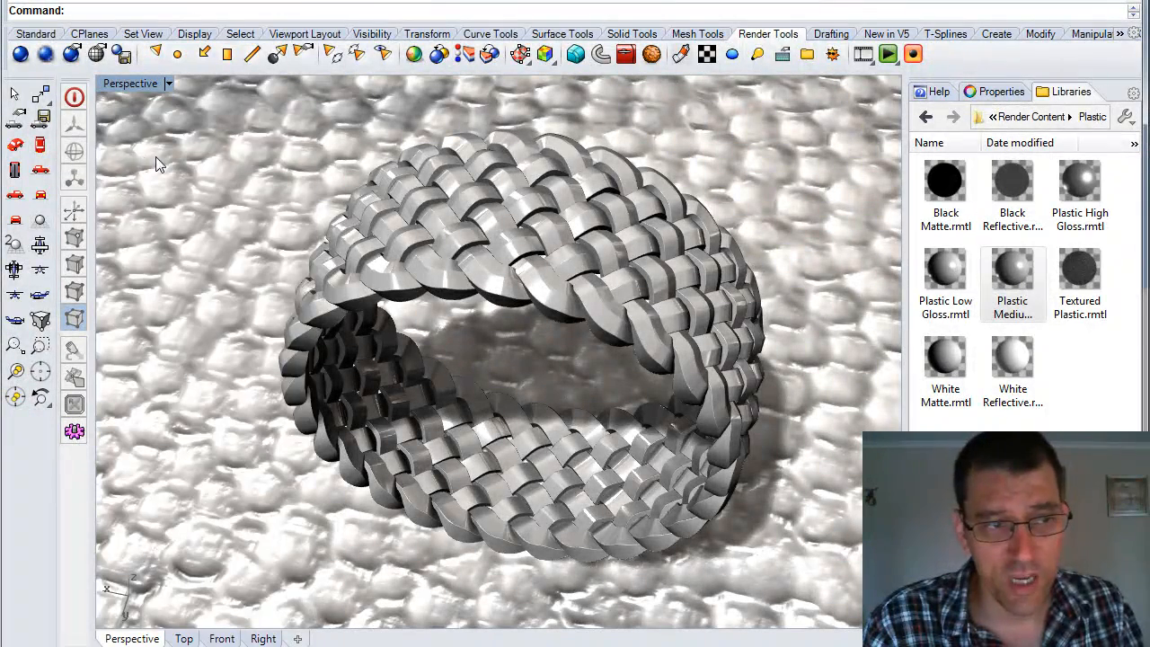
# Compare the woven ring in the HiQ Rendered and Rendered display modes of the Perspective viewport.
pyautogui.click(129, 85)
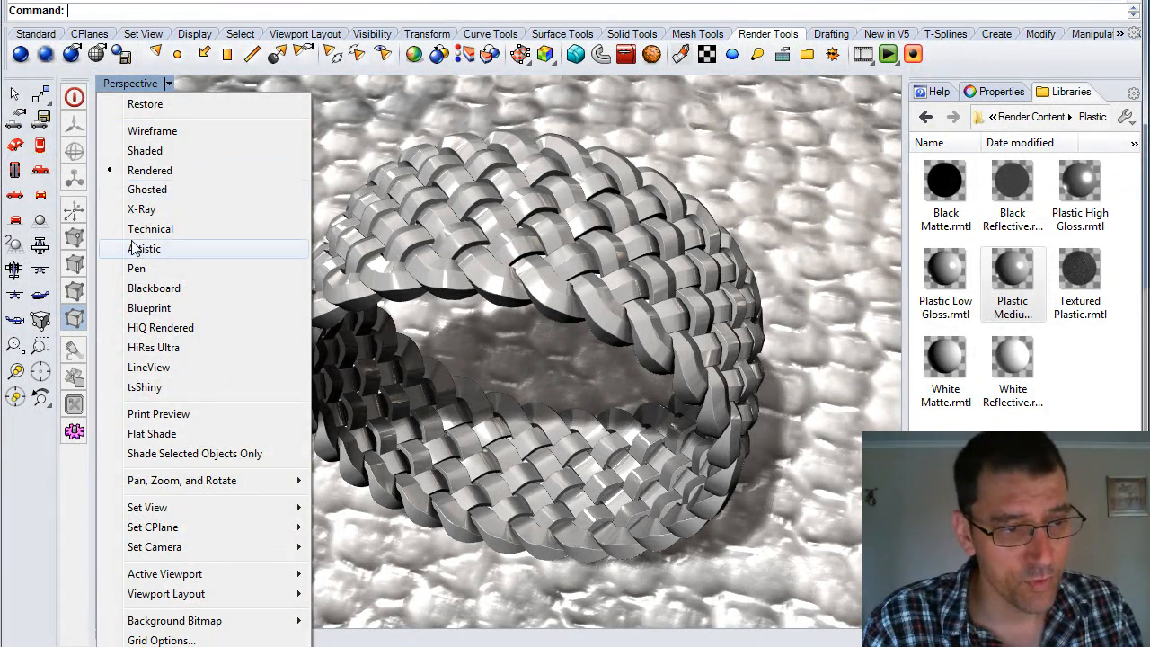
pyautogui.click(160, 328)
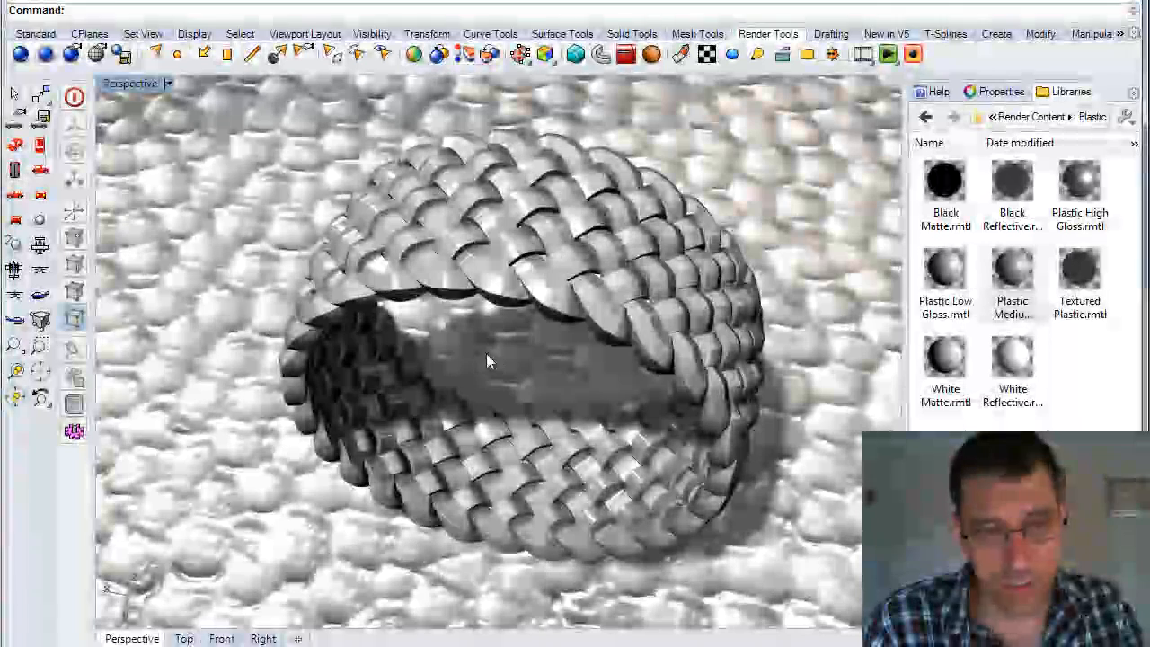
pyautogui.click(127, 84)
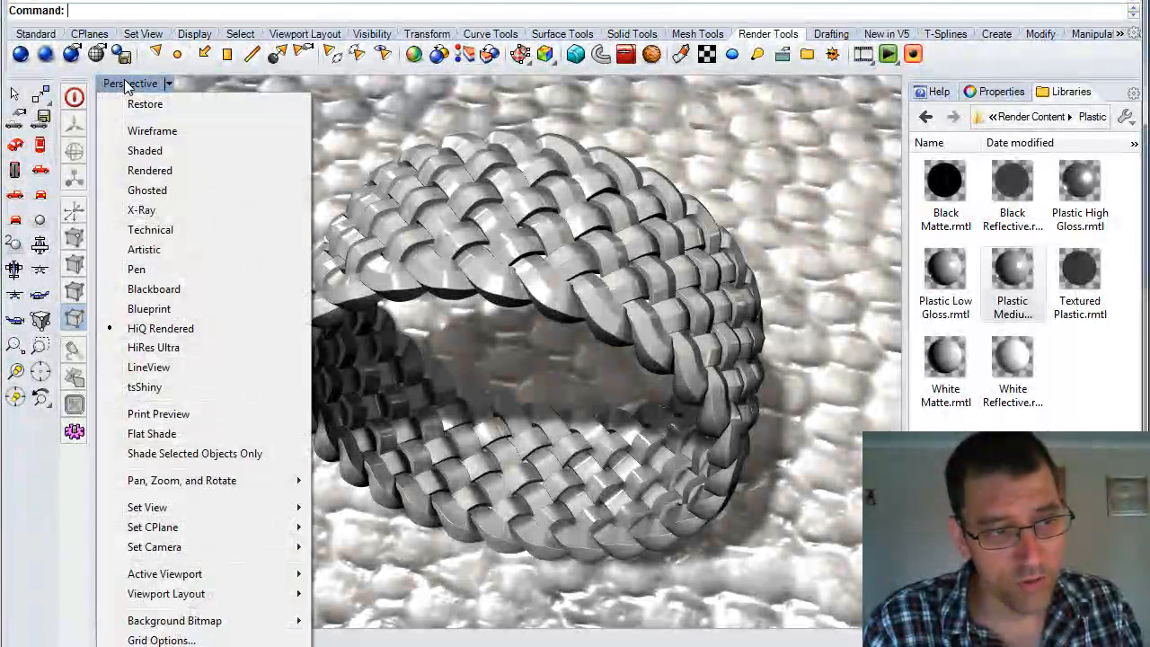
pyautogui.click(148, 171)
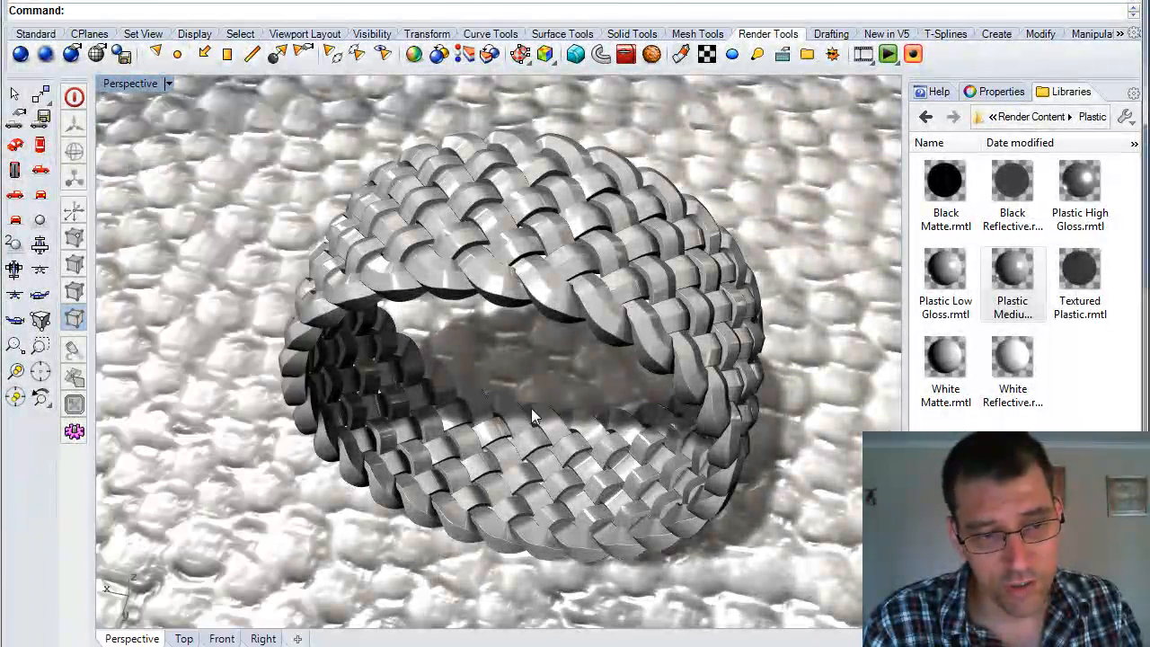
pyautogui.click(129, 83)
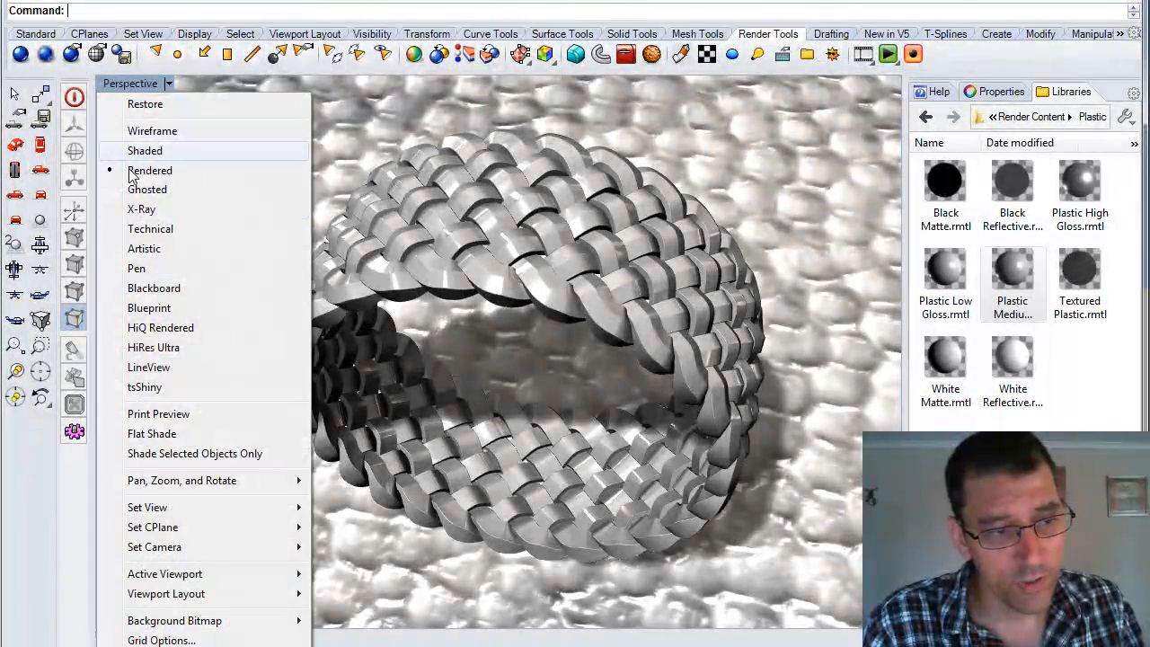
pyautogui.click(149, 328)
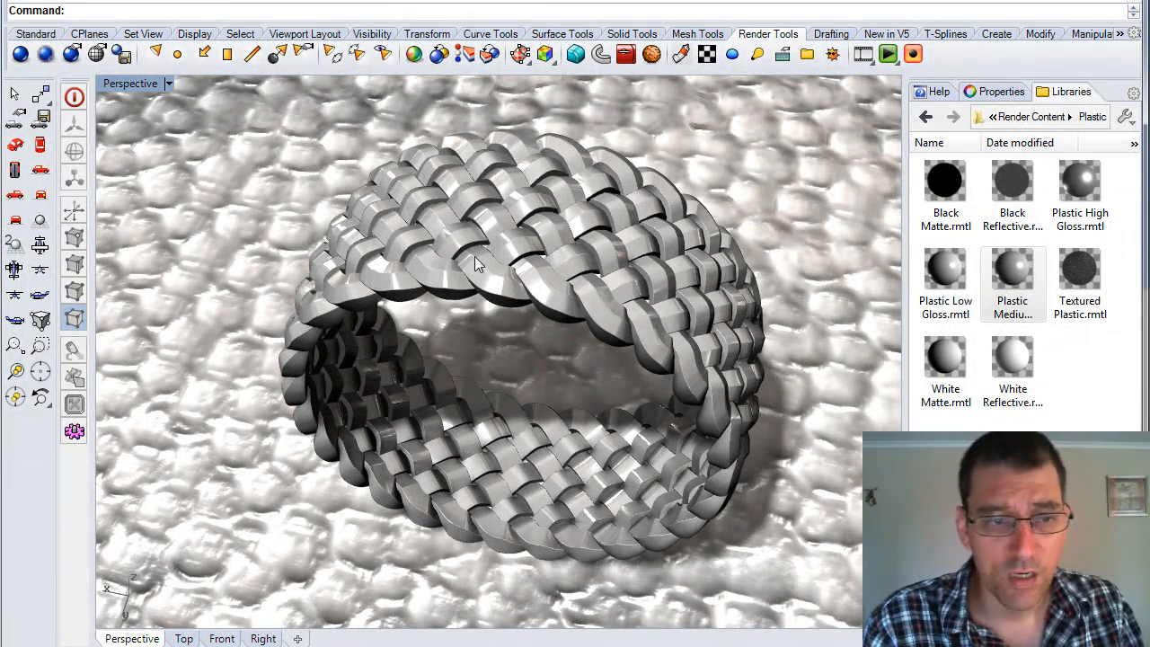
pyautogui.moveTo(440, 384); pyautogui.dragTo(585, 375, button='right')
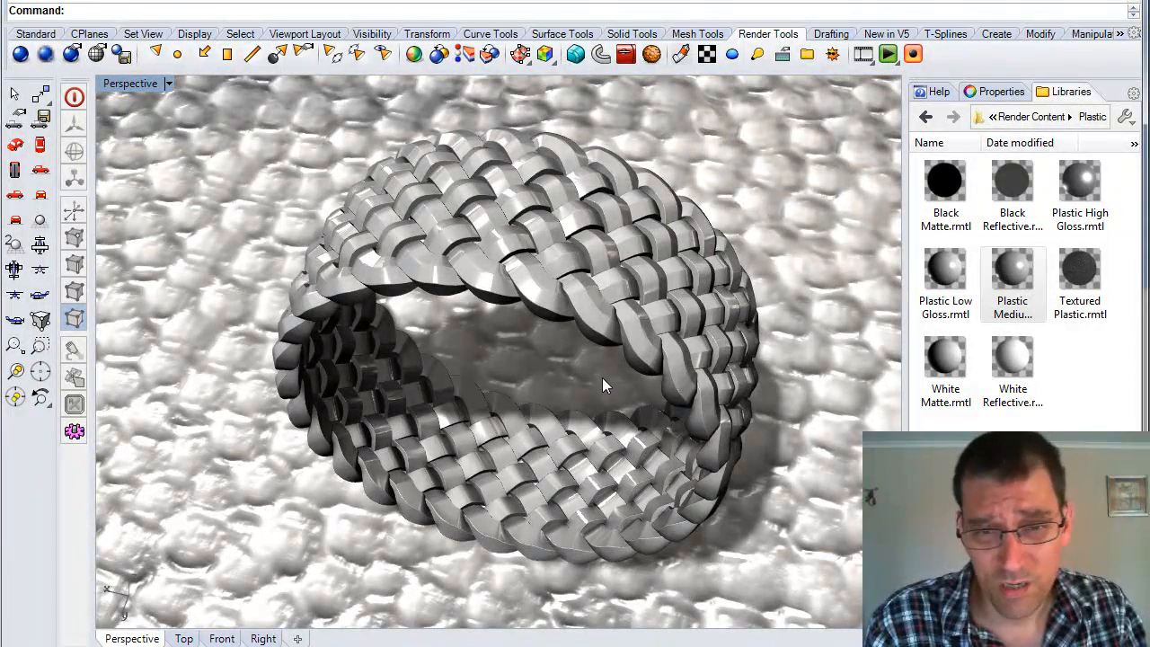
# Open the Metal material folder in the Render Content library.
pyautogui.click(1134, 93)
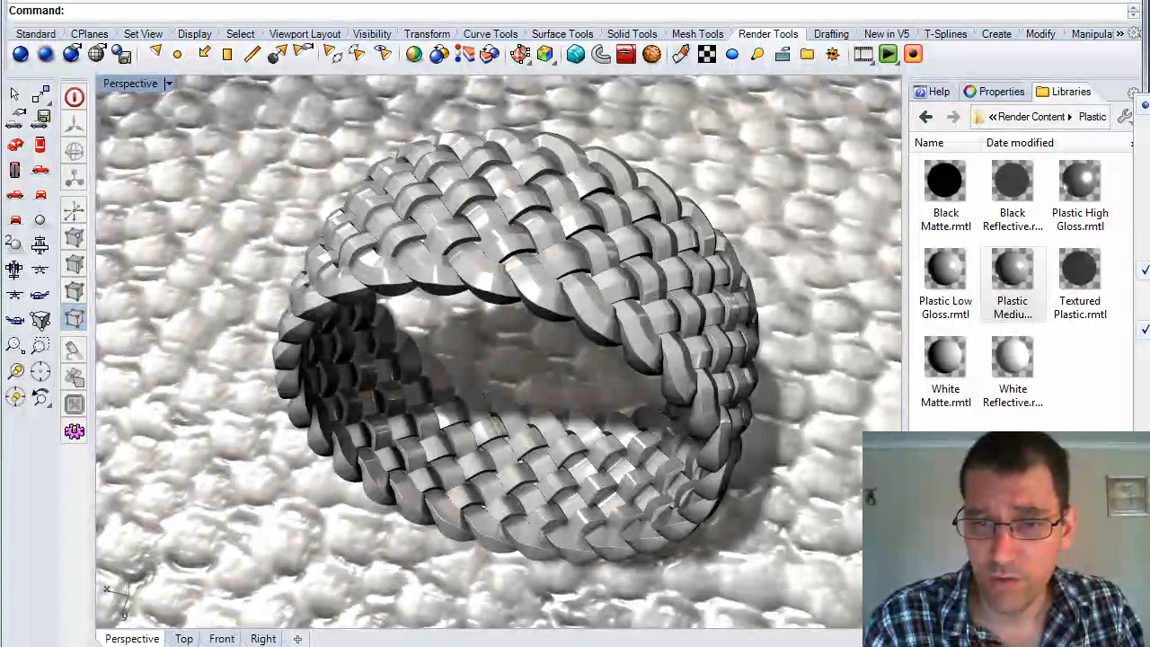
pyautogui.click(1145, 333)
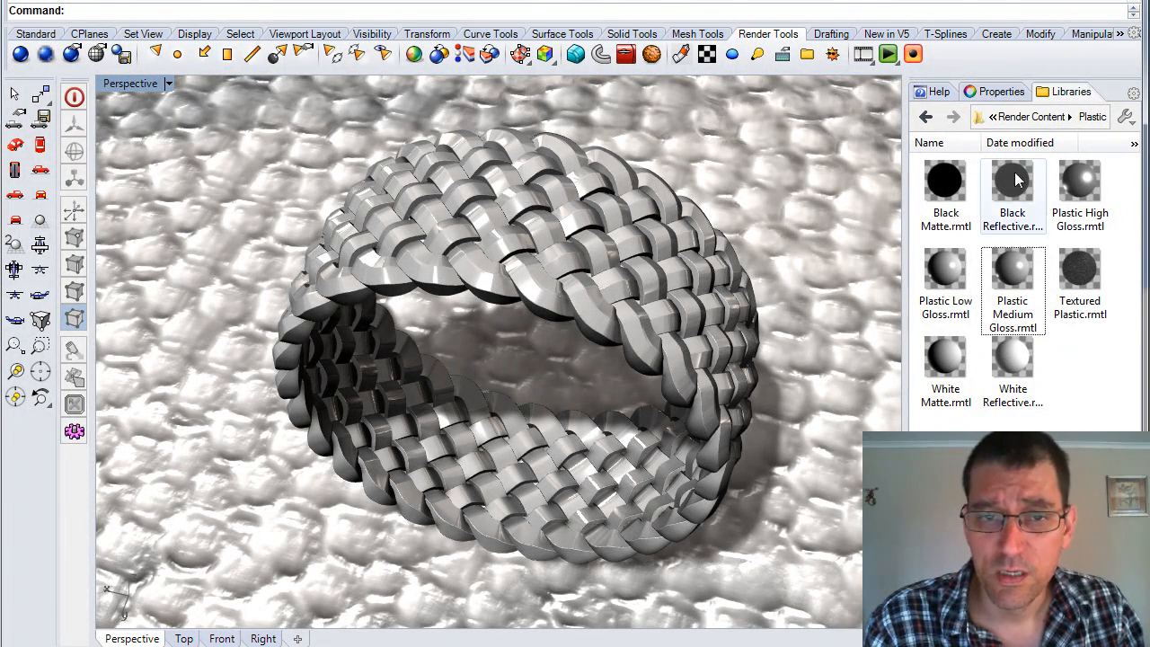
pyautogui.click(926, 119)
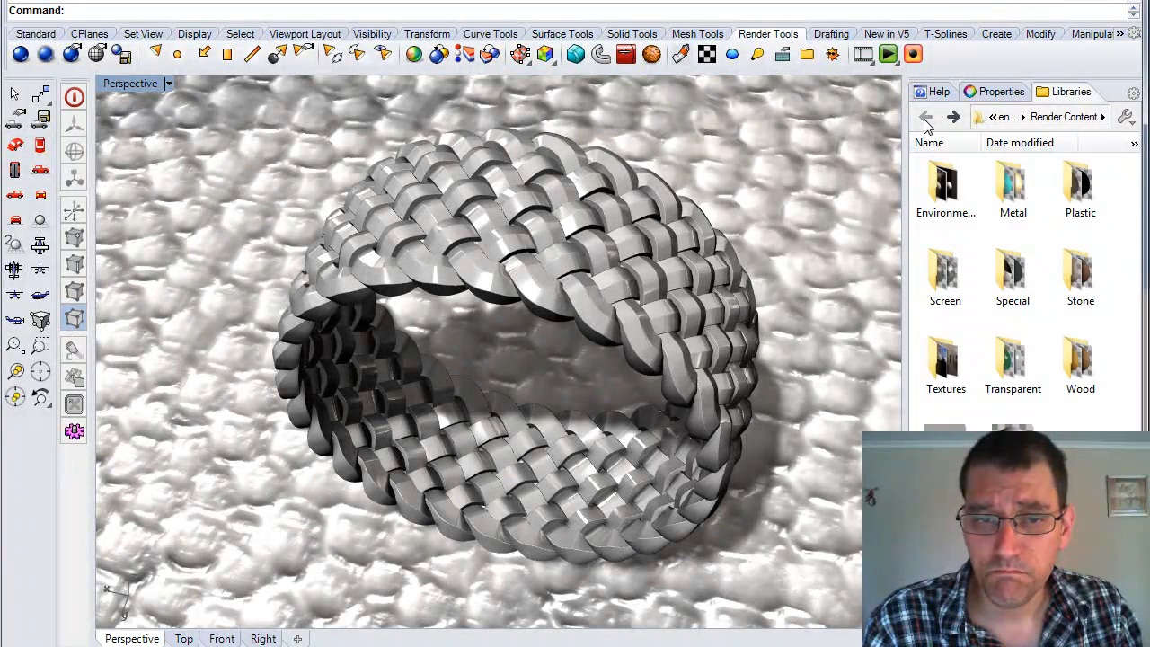
pyautogui.doubleClick(1013, 189)
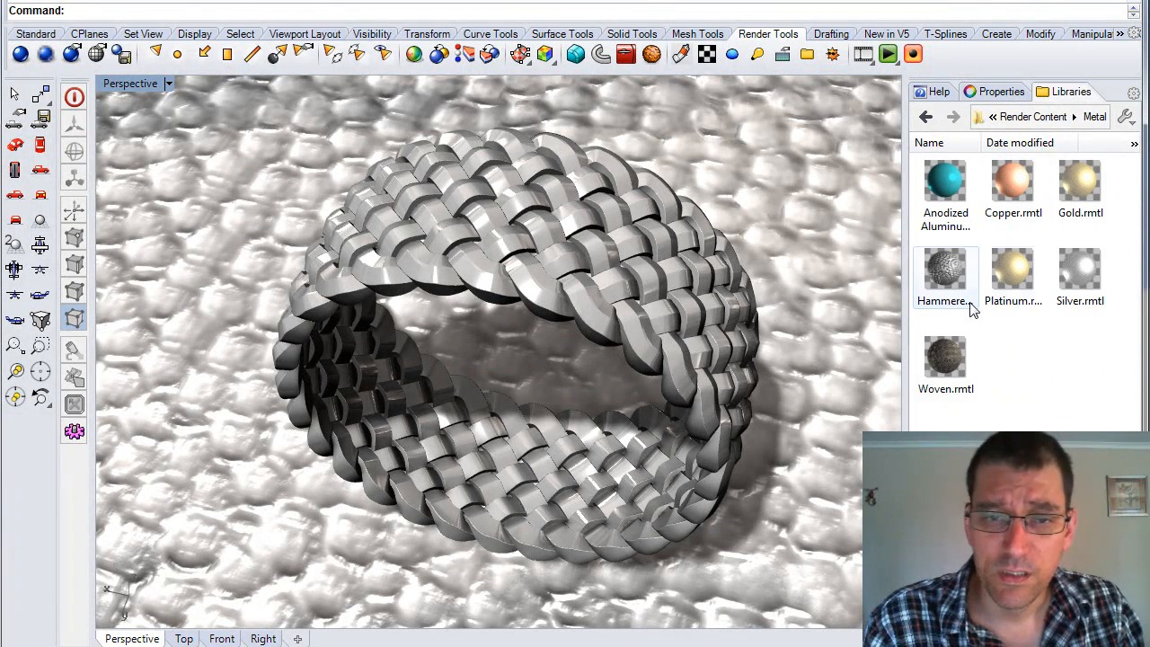
# Apply the Gold material to one strand of the woven ring and Copper to another strand.
pyautogui.moveTo(774, 266); pyautogui.dragTo(742, 286, button='right')
pyautogui.moveTo(1063, 190); pyautogui.dragTo(667, 220)
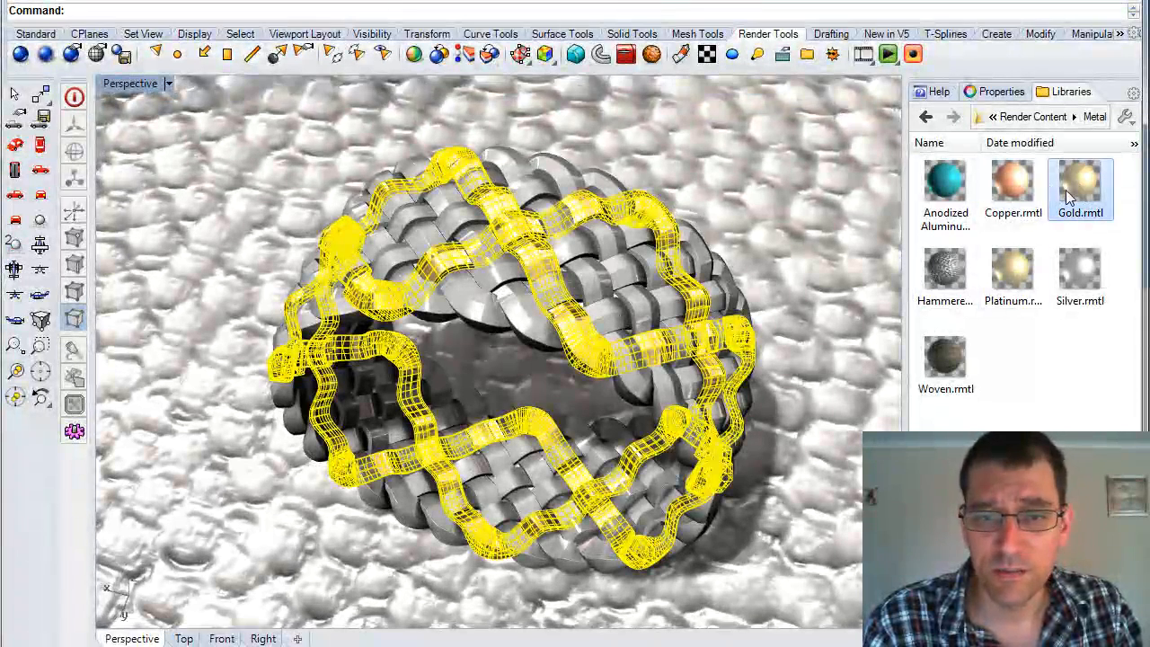
pyautogui.click(1015, 182)
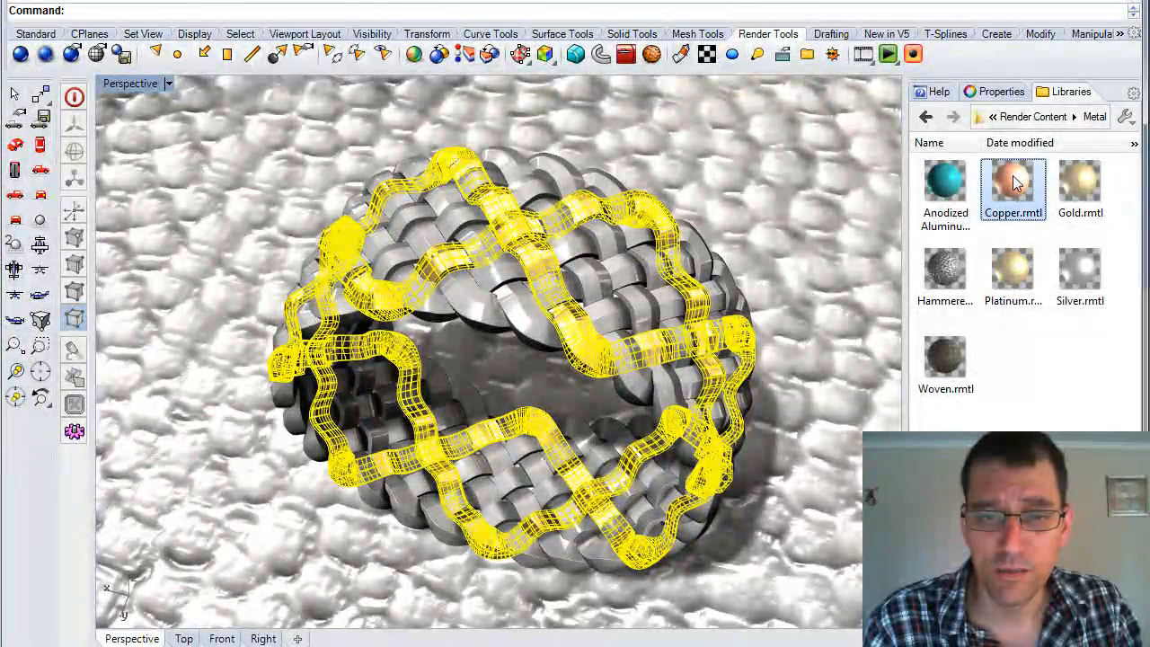
pyautogui.moveTo(1015, 182); pyautogui.dragTo(653, 208)
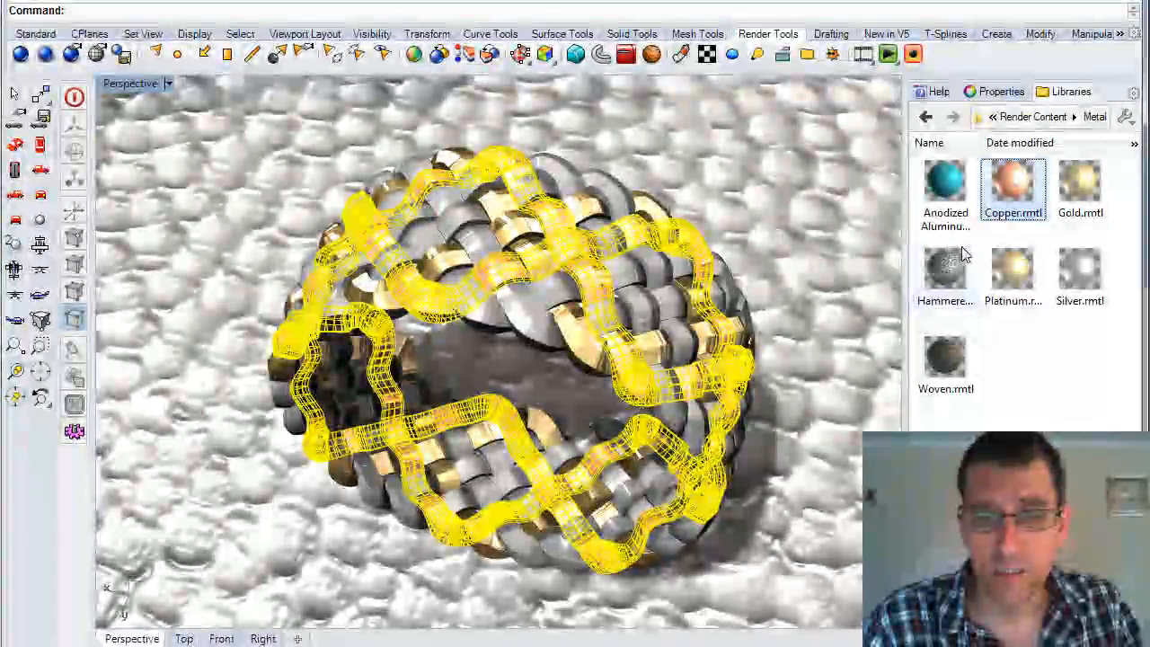
# Apply the Silver, Copper and Gold materials to the remaining unassigned strands of the woven ring.
pyautogui.moveTo(1080, 269); pyautogui.dragTo(665, 276)
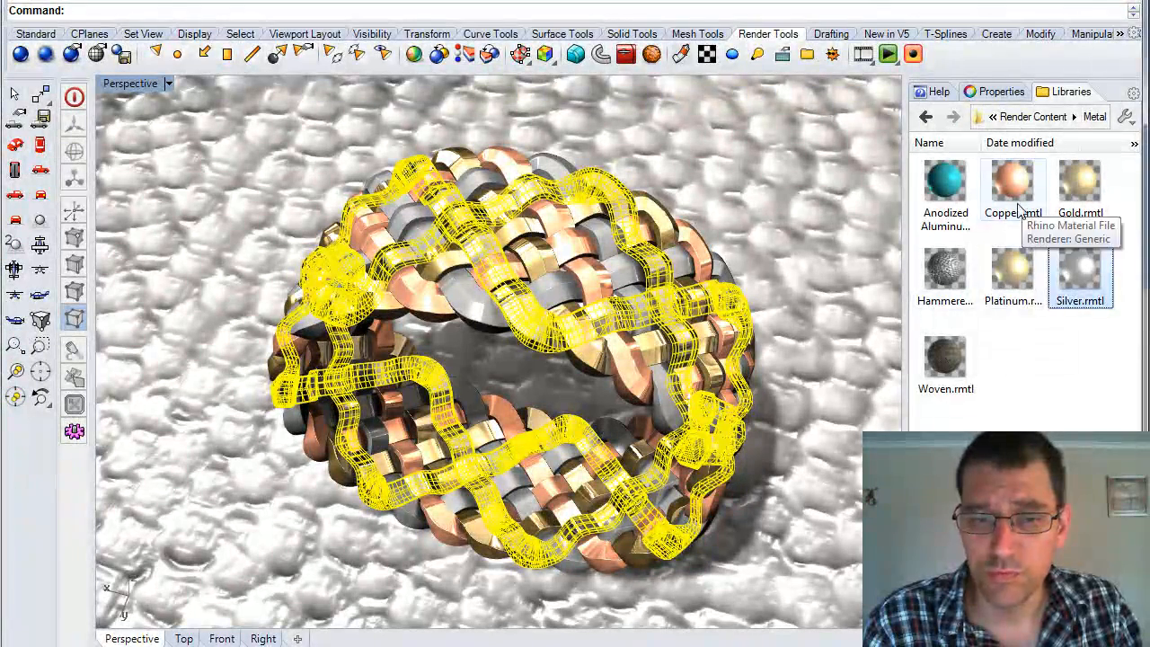
pyautogui.moveTo(1015, 200); pyautogui.dragTo(614, 290)
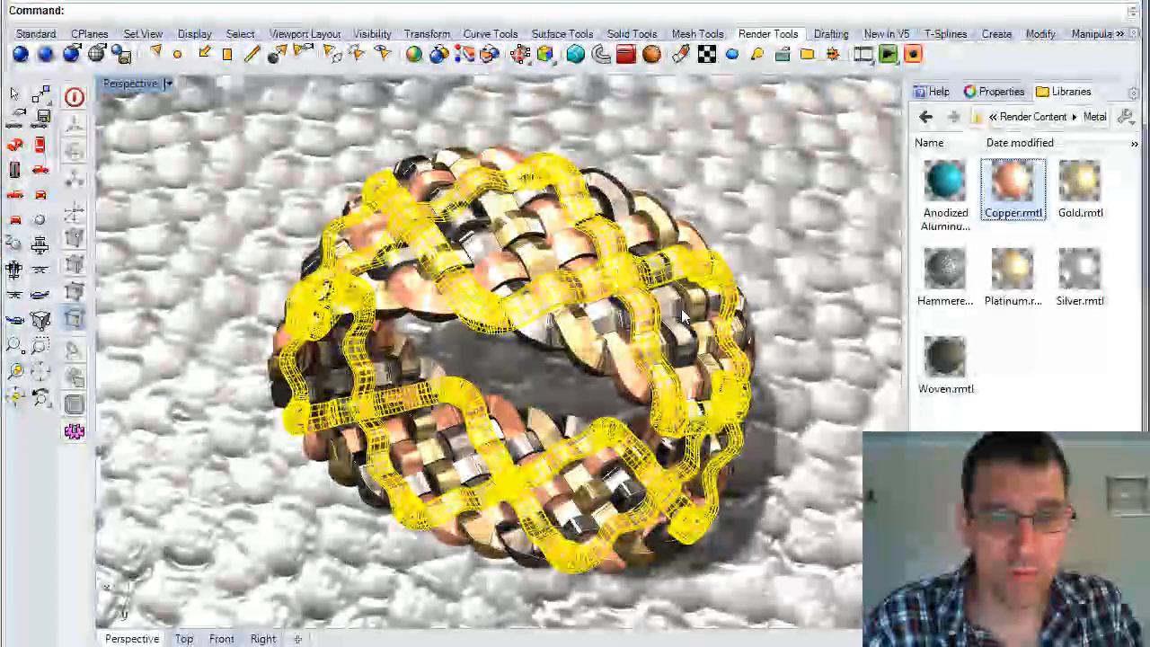
pyautogui.moveTo(1079, 187); pyautogui.dragTo(709, 212)
pyautogui.moveTo(500, 222); pyautogui.dragTo(562, 325, button='right')
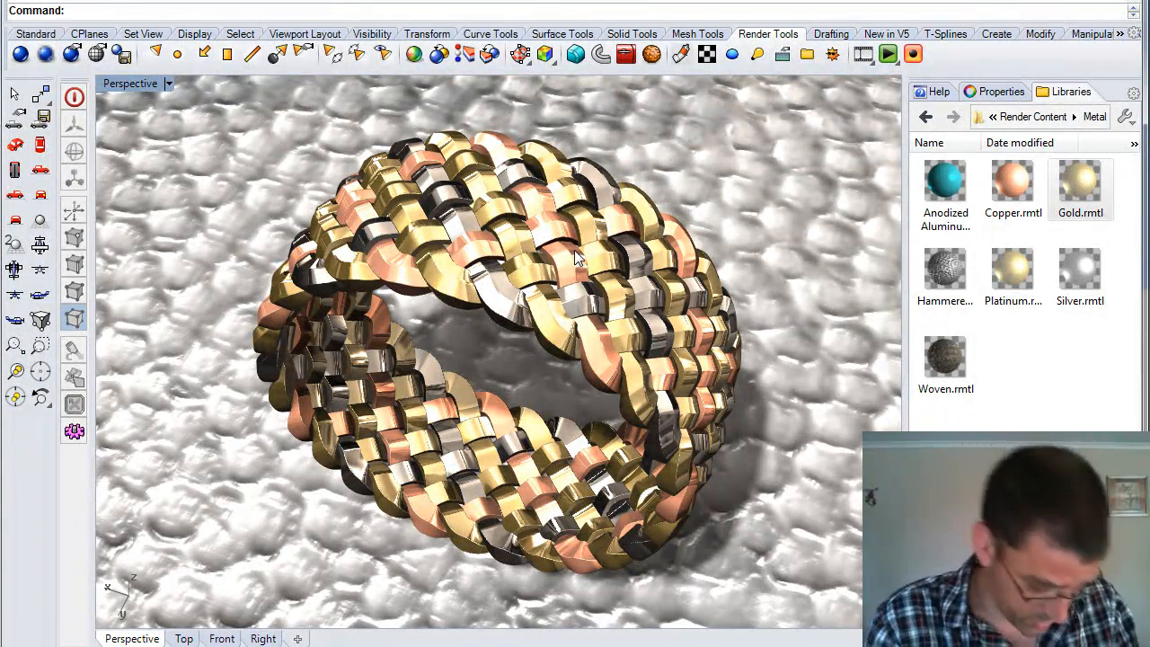
pyautogui.moveTo(528, 325)
pyautogui.mouseDown(button='right')
pyautogui.moveTo(533, 303)
pyautogui.moveTo(534, 314)
pyautogui.mouseUp(button='right')
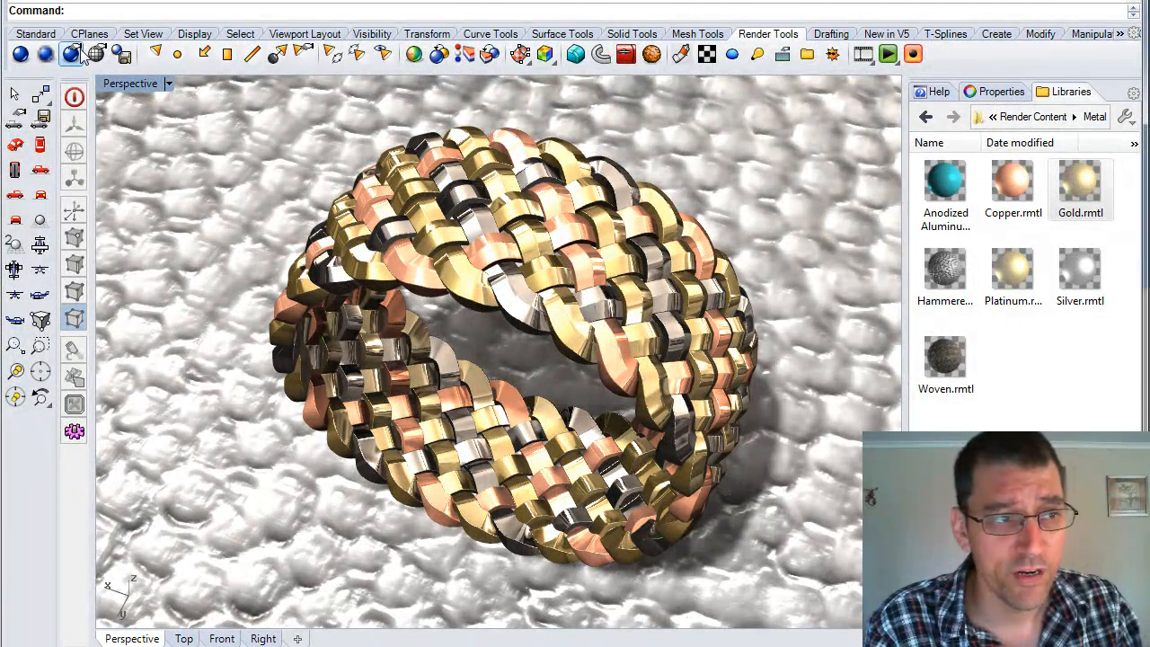
# Render the Perspective view, prioritising a rectangular area covering nearly the whole viewport, and close the render window.
pyautogui.click(20, 55)
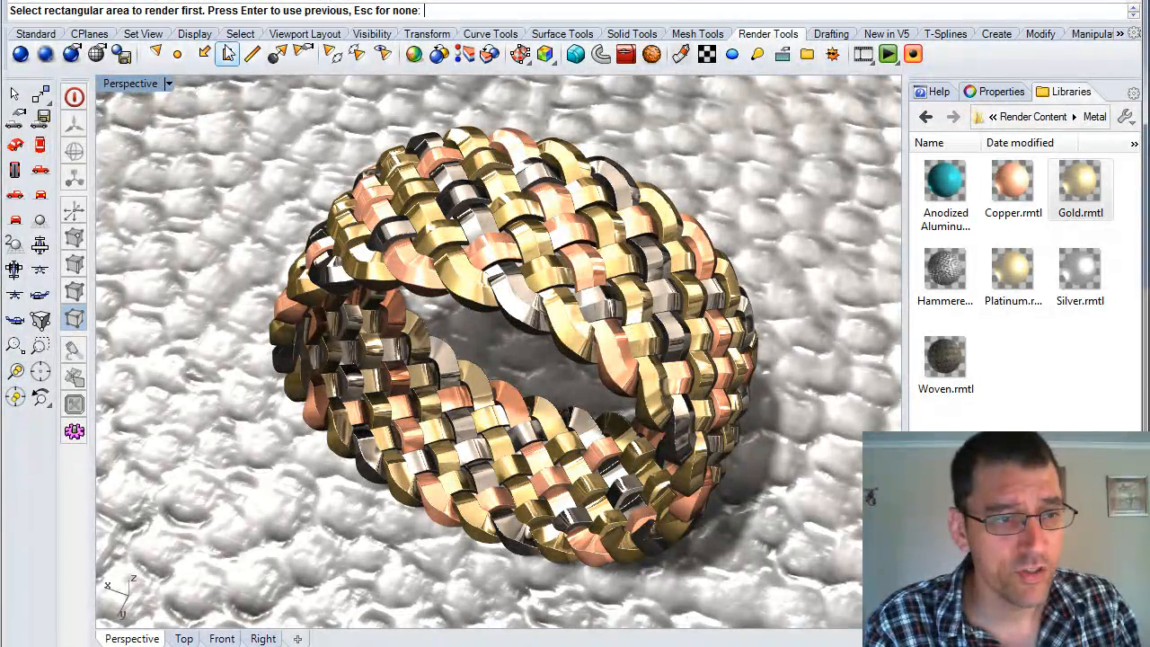
pyautogui.click(197, 104)
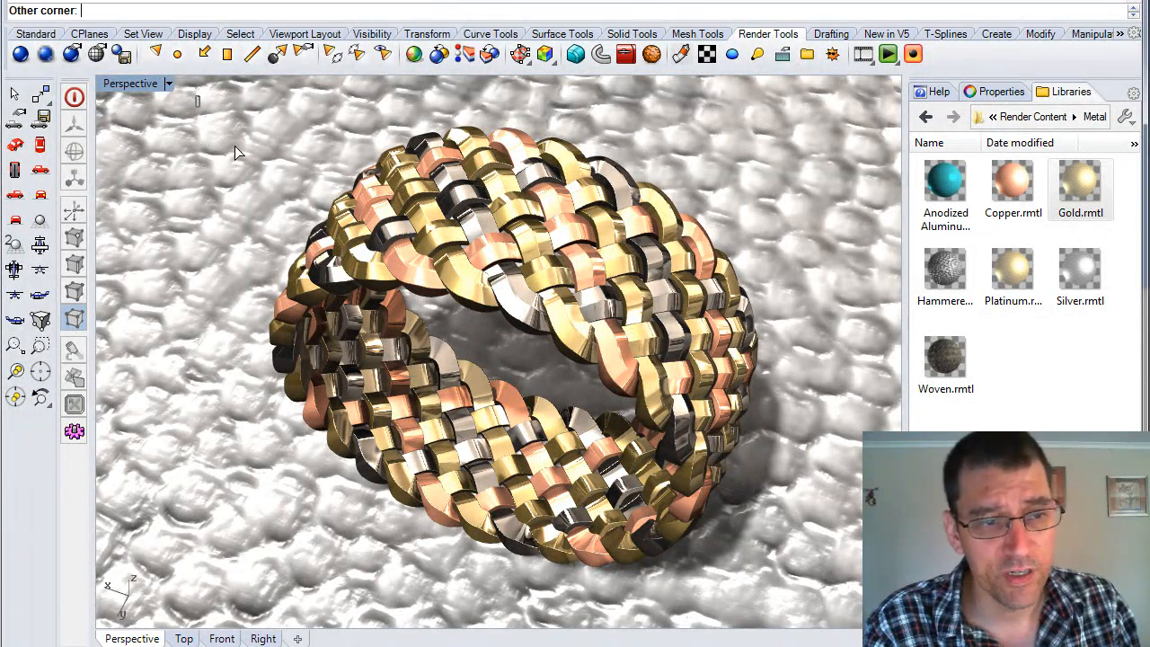
pyautogui.click(837, 624)
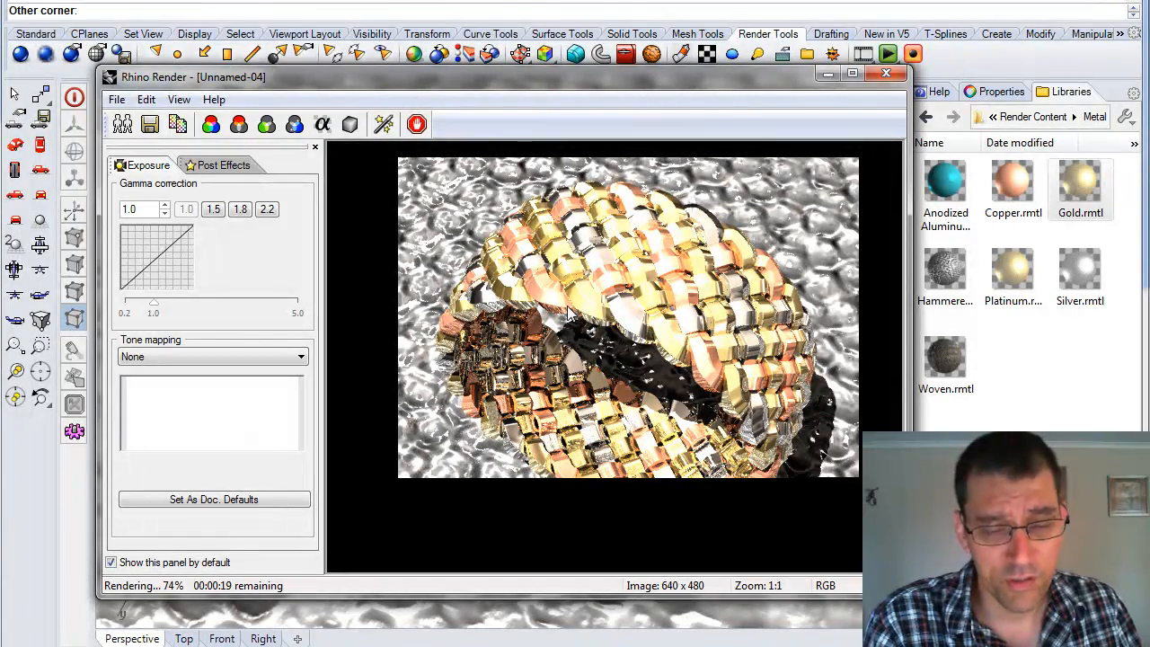
pyautogui.click(886, 73)
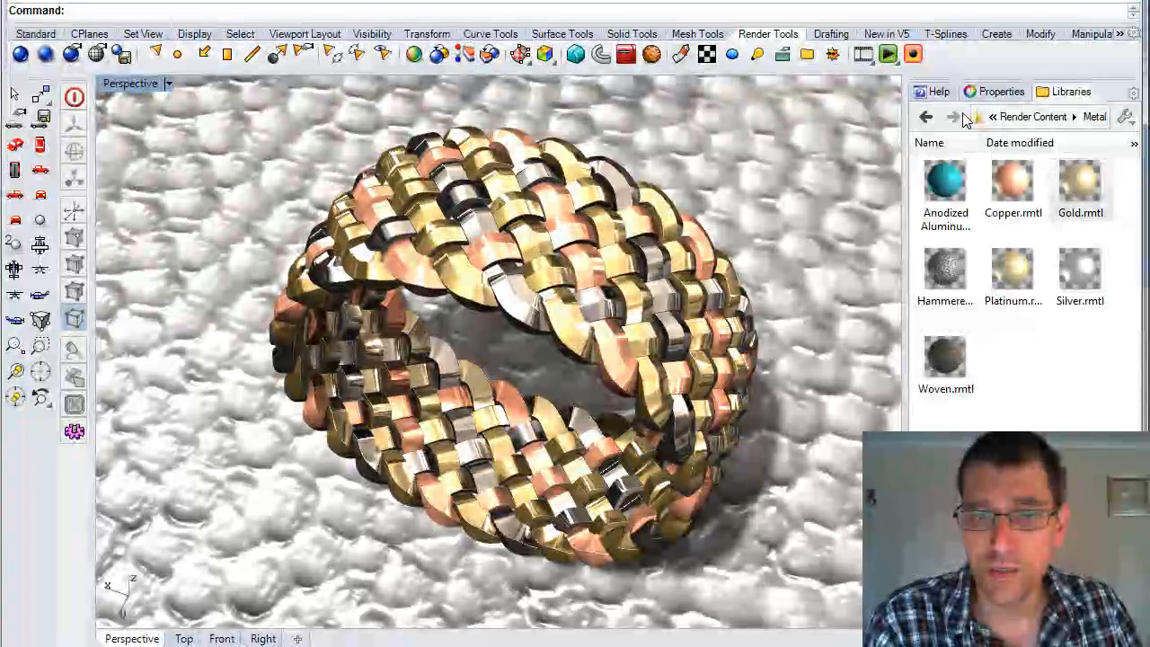
# Apply the Rhino Studio environment from the Environments library folder to the scene.
pyautogui.click(925, 119)
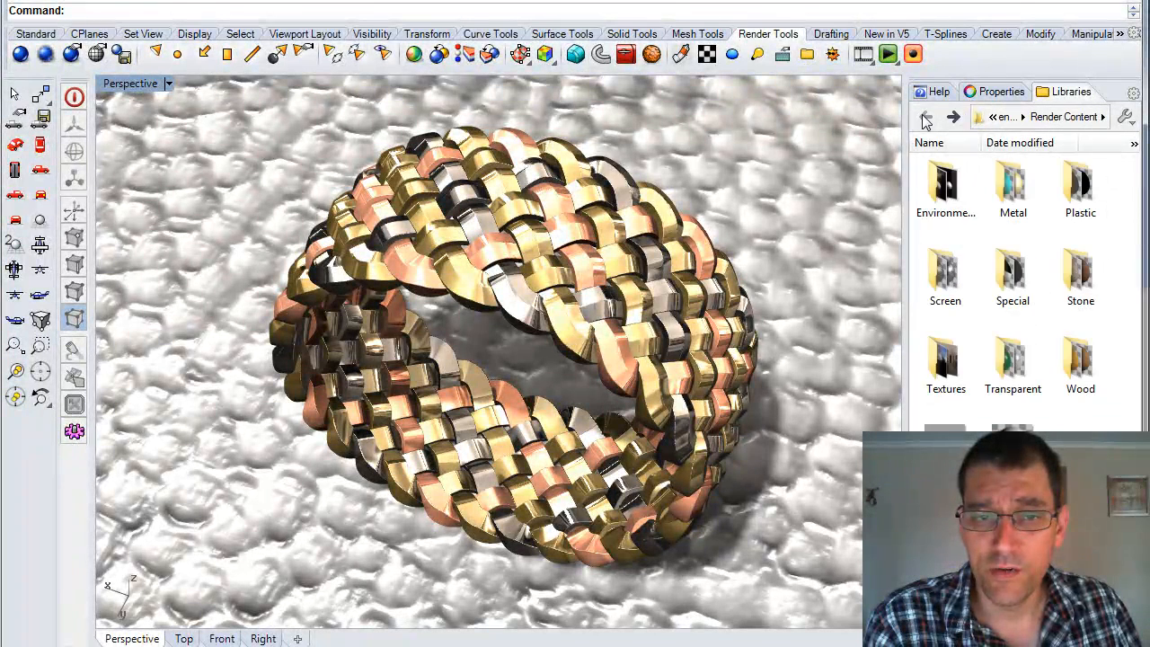
pyautogui.doubleClick(937, 182)
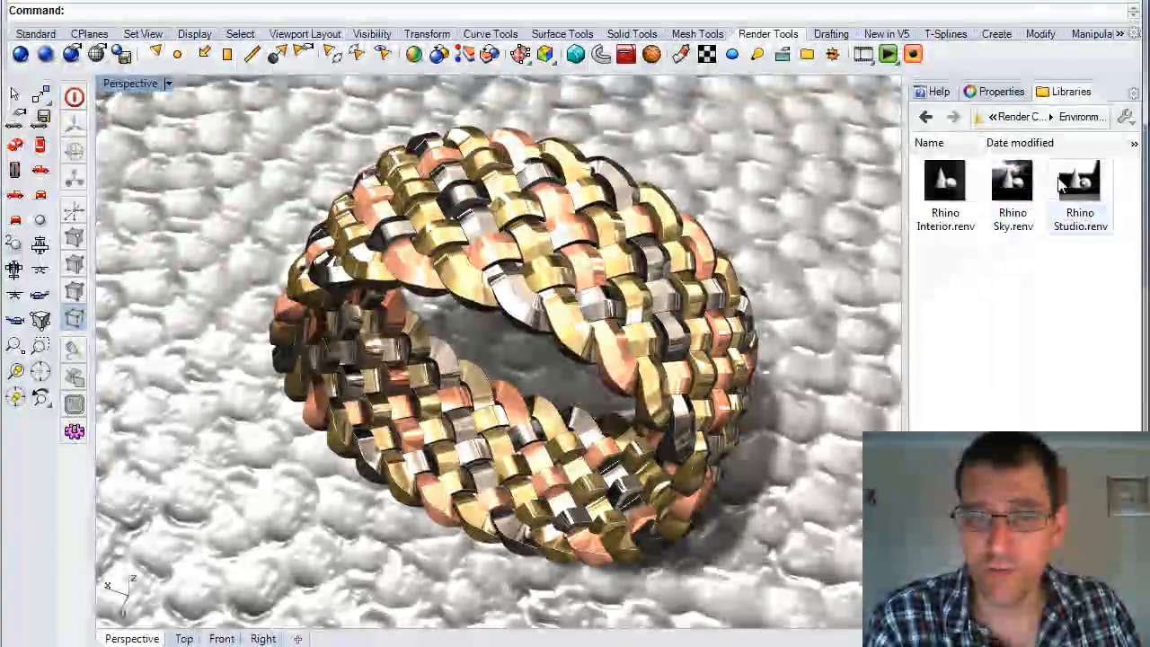
pyautogui.click(1004, 182)
pyautogui.doubleClick(1083, 180)
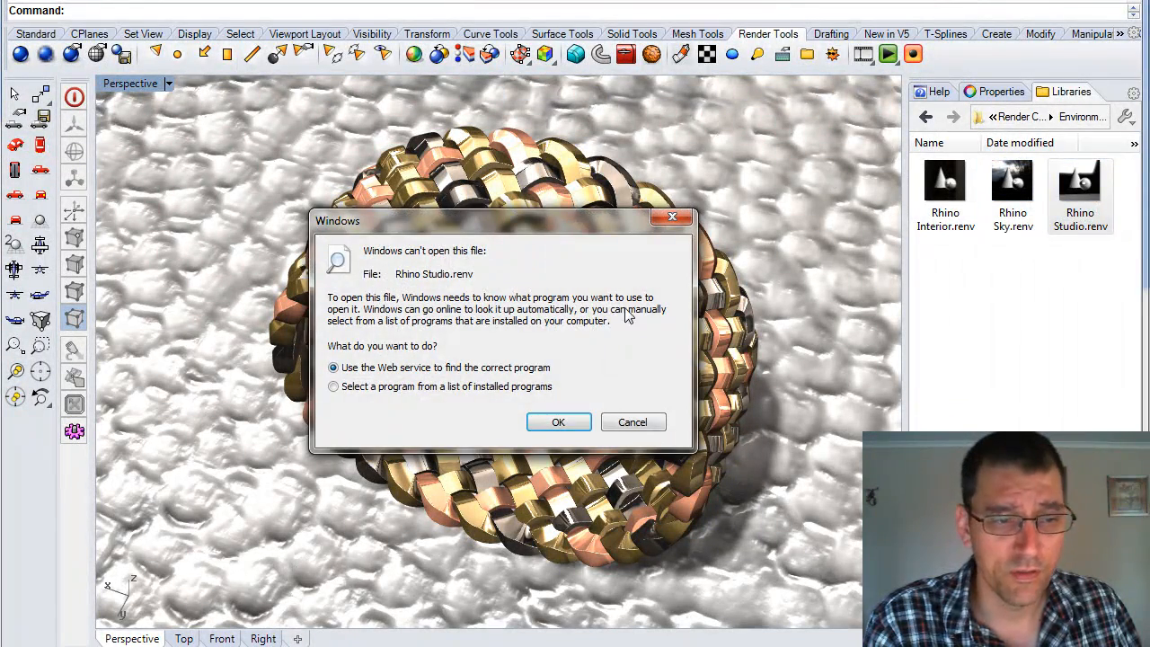
pyautogui.click(631, 421)
pyautogui.moveTo(1080, 182); pyautogui.dragTo(829, 247)
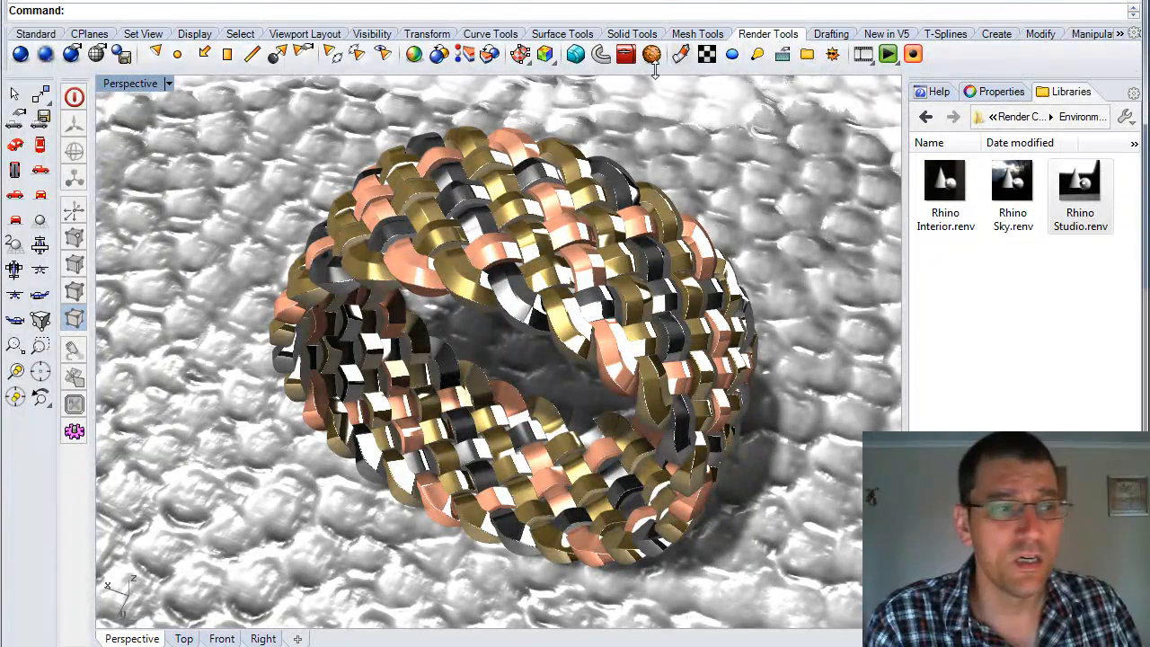
# Render the Perspective view again using the previous render area and enable the Depth of field post effect.
pyautogui.click(20, 56)
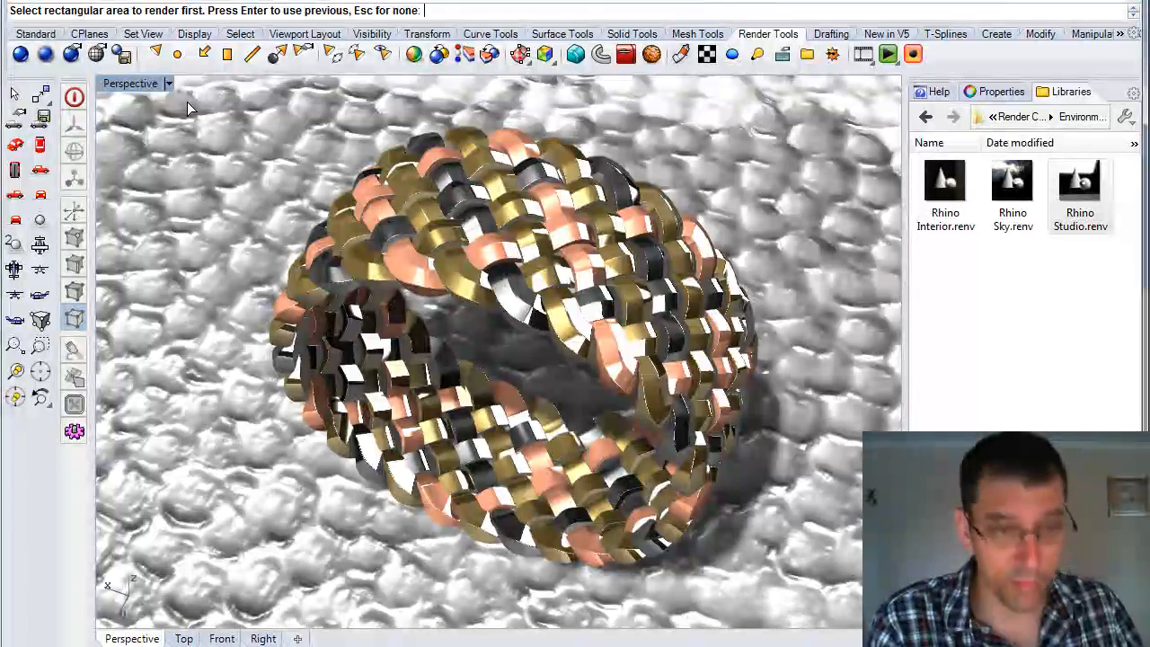
pyautogui.press('Return')
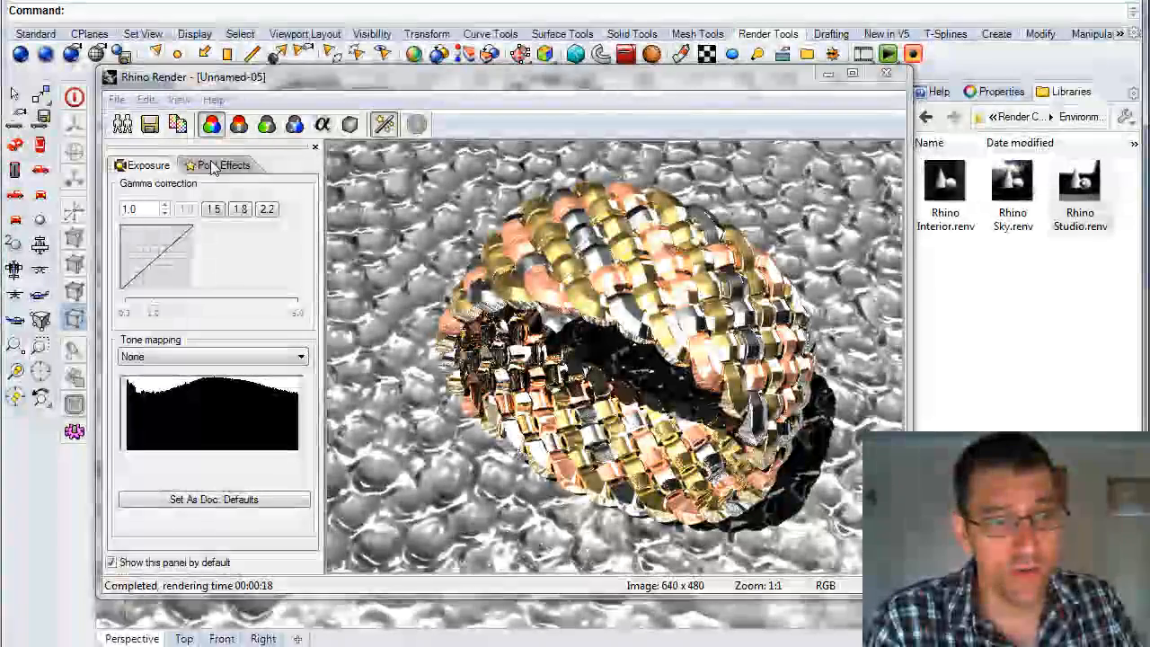
pyautogui.click(215, 167)
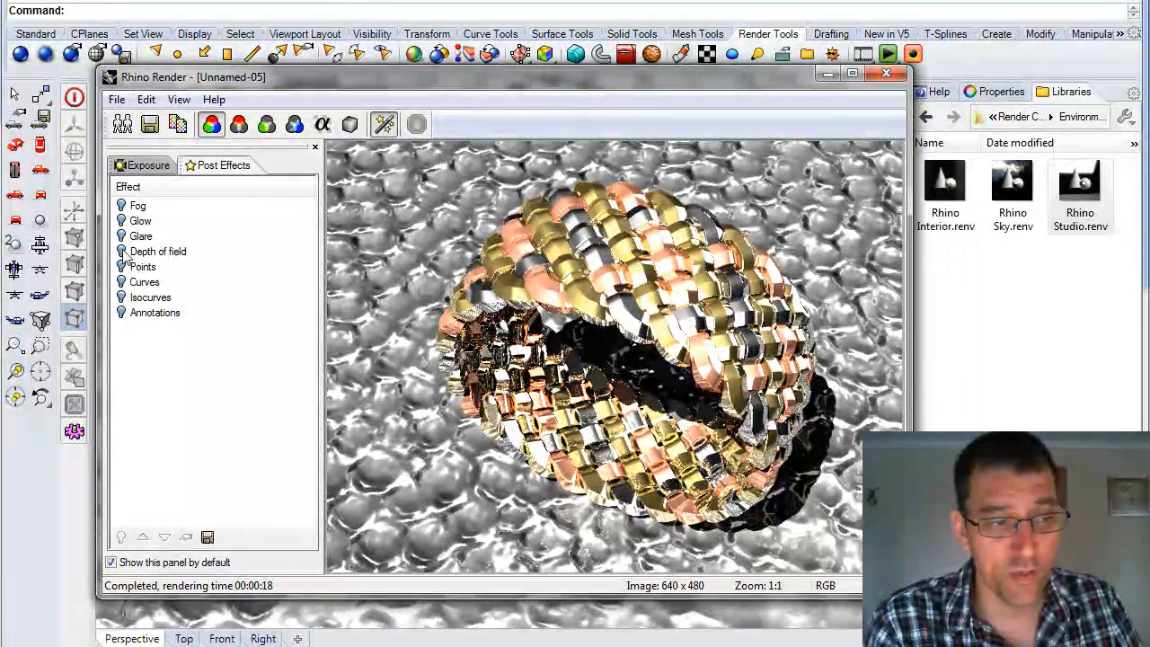
pyautogui.click(121, 252)
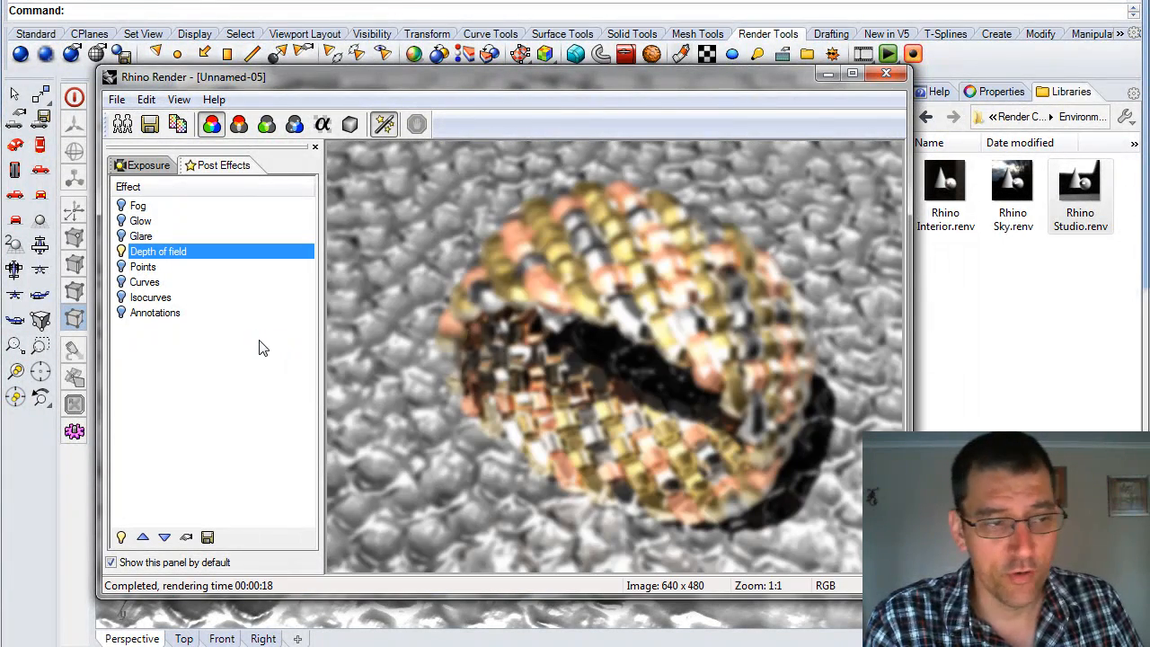
# Set the depth of field's max blurring to 4 and pick its focal distance on the ring's upper front edge.
pyautogui.click(184, 537)
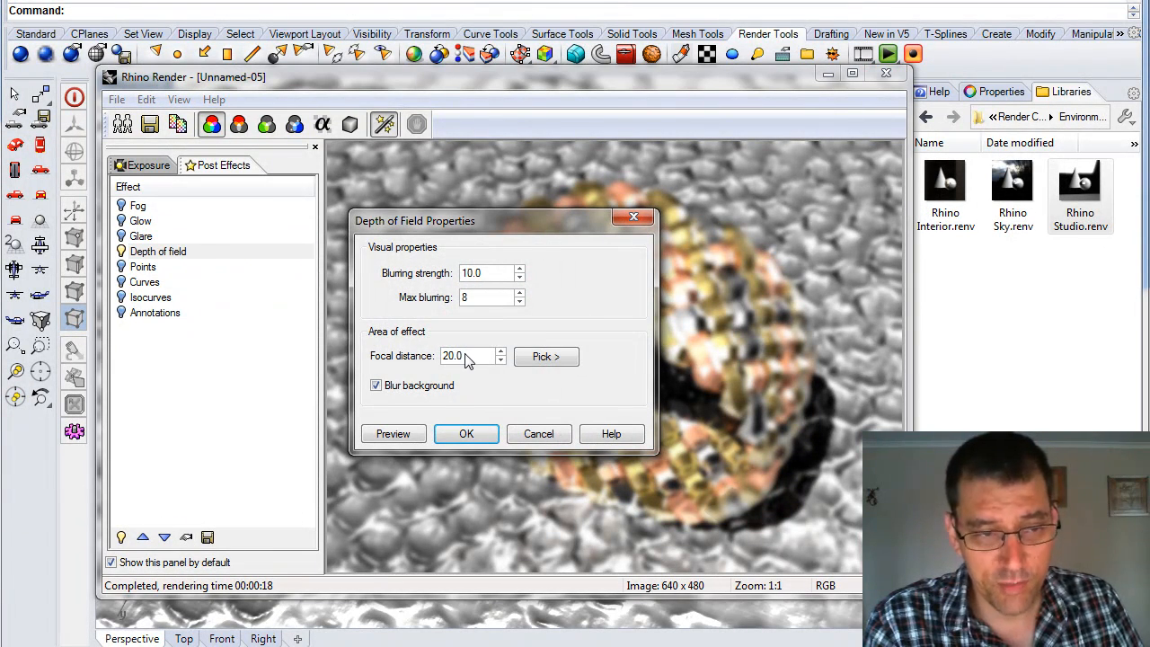
pyautogui.doubleClick(469, 298)
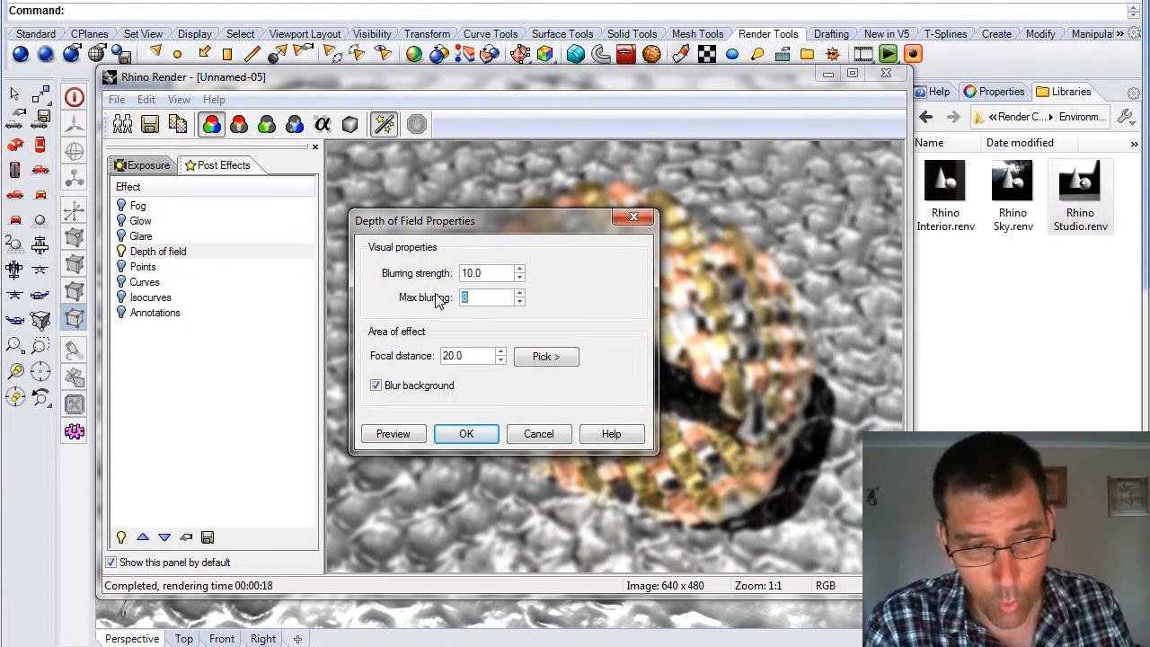
pyautogui.write('4')
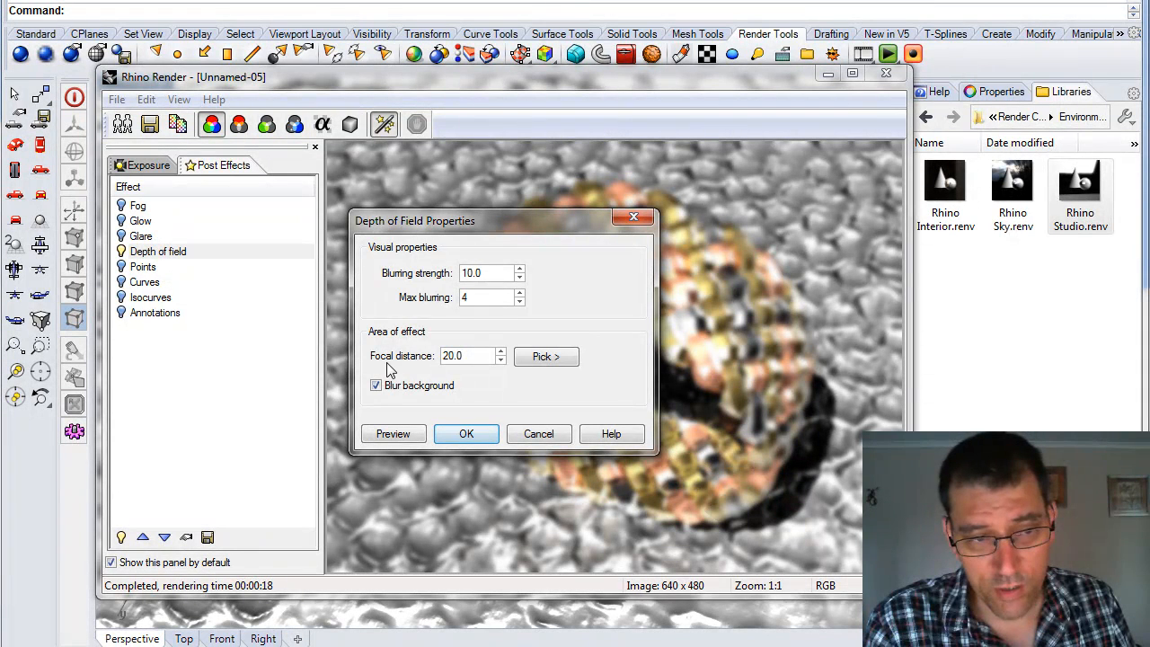
pyautogui.click(536, 359)
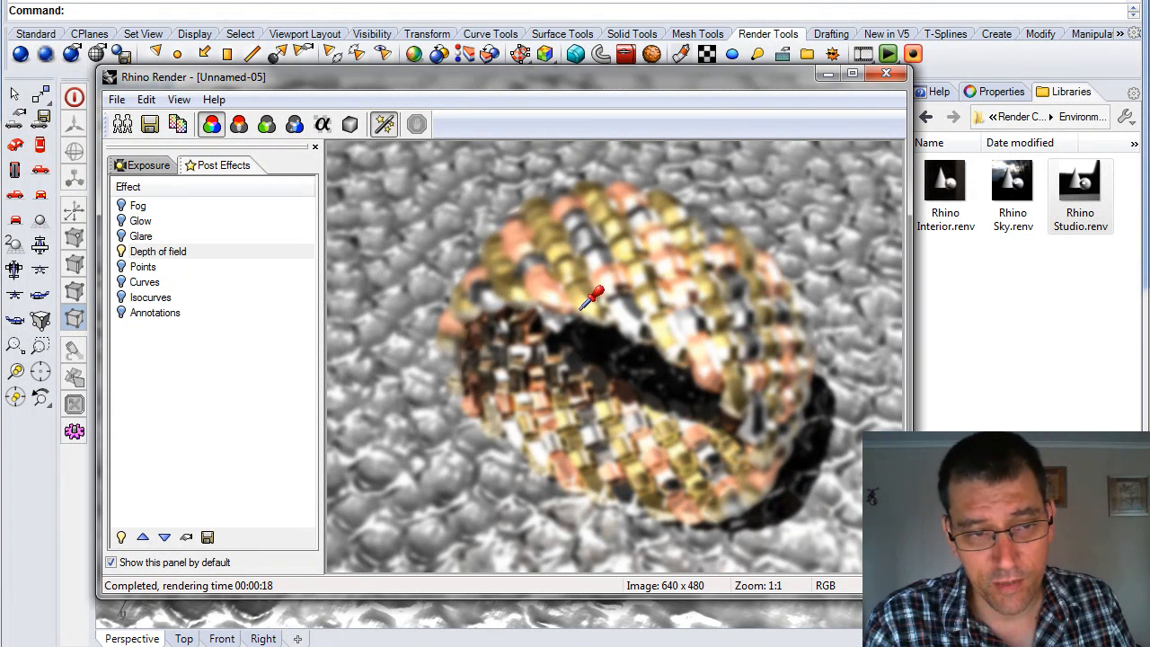
pyautogui.click(595, 279)
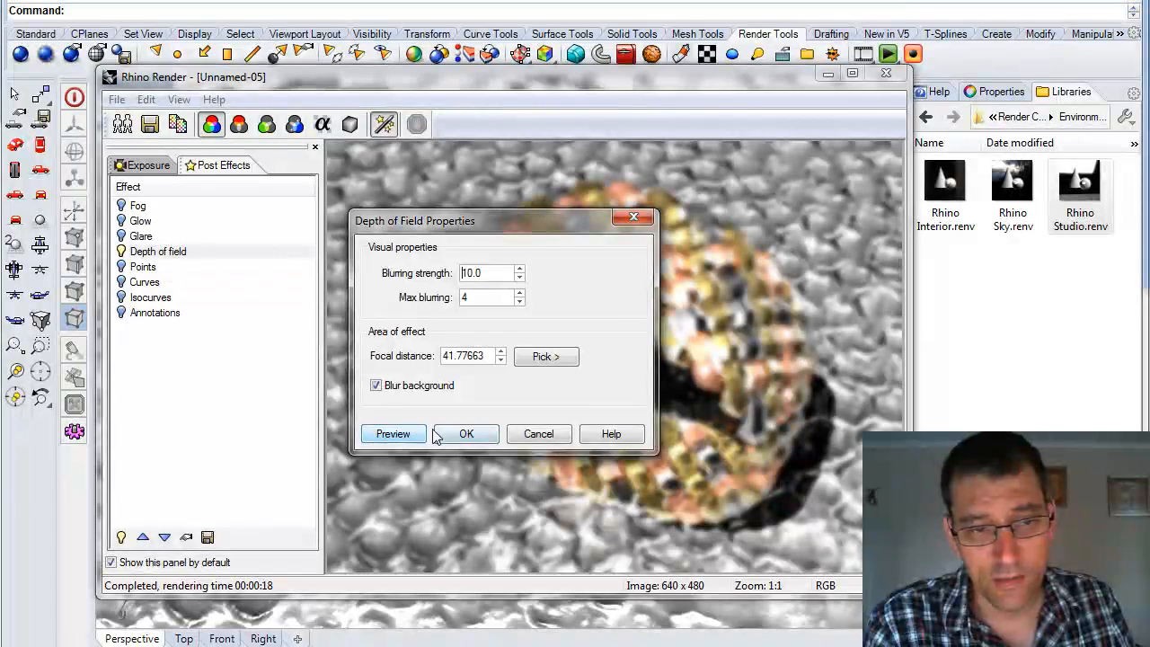
pyautogui.click(467, 435)
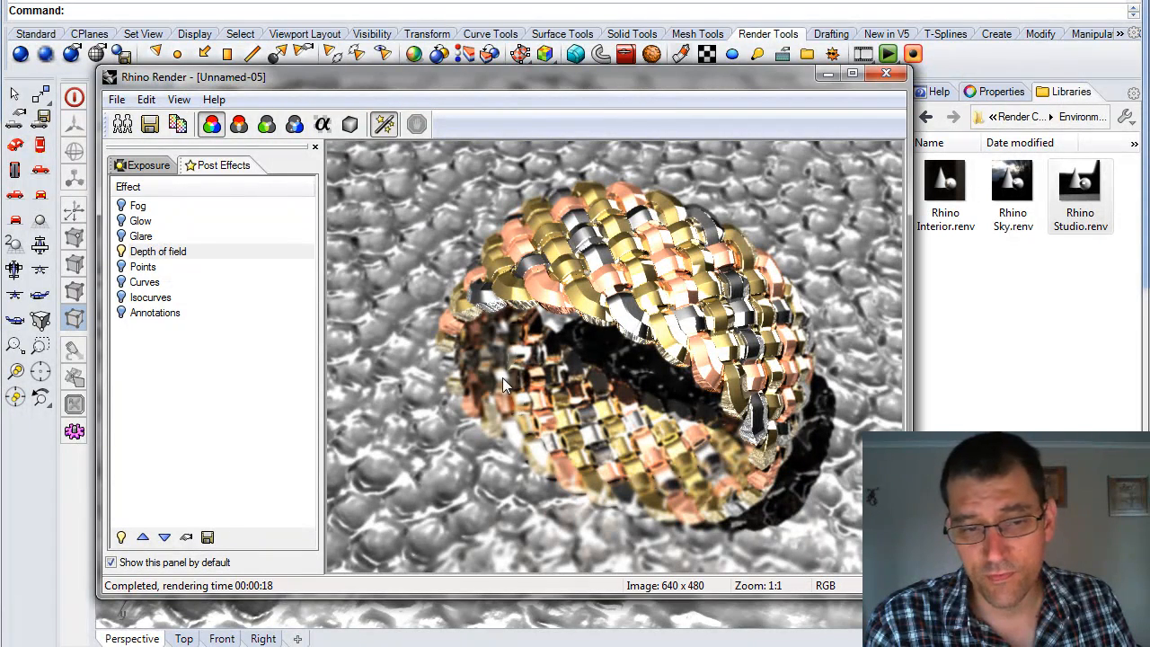